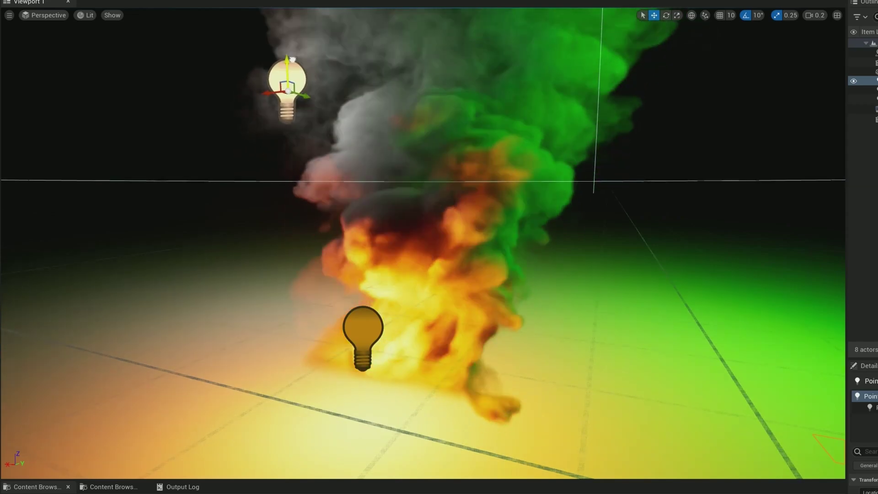
# - Fly the viewport sideways around the test smoke and tilt the view up at the plume
pyautogui.press('d')
pyautogui.moveTo(294, 58); pyautogui.dragTo(253, 36, button='right')
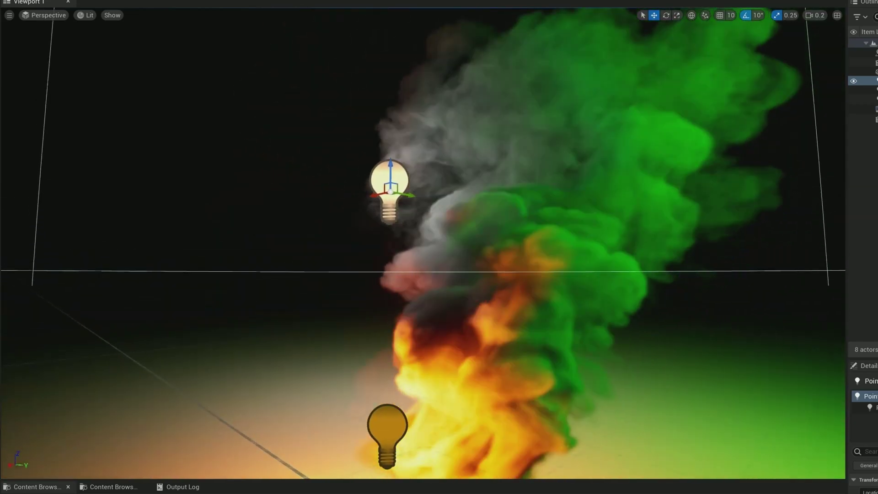
pyautogui.moveTo(504, 218); pyautogui.dragTo(513, 222, button='right')
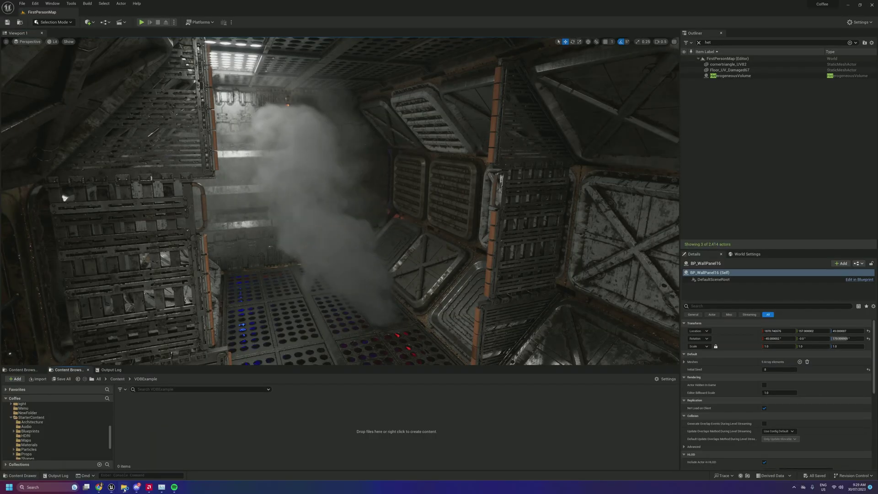
# - Drag vdbdrainNew_D_97.vdb from the vdbdrainnew folder into the VDBExample content folder
pyautogui.moveTo(124, 487)
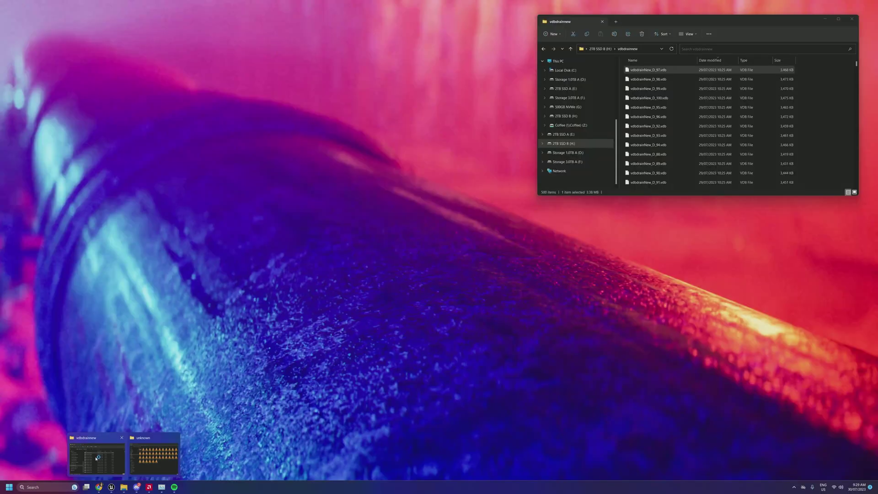
pyautogui.click(99, 457)
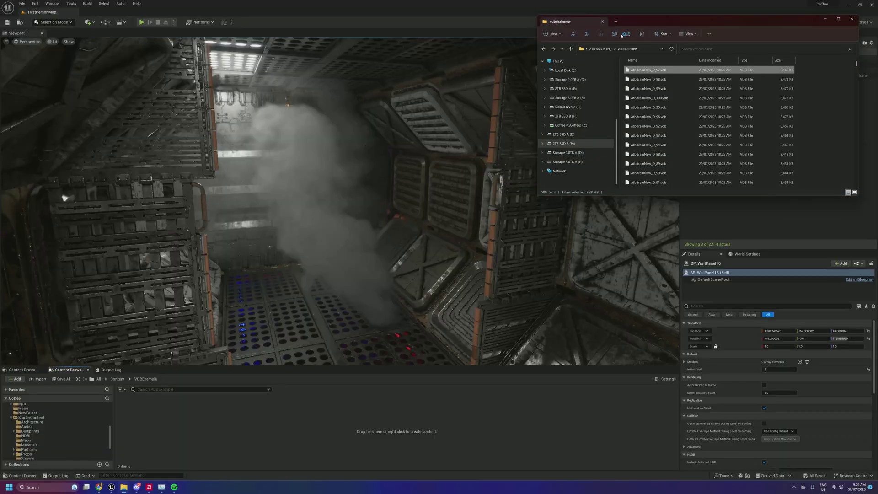
pyautogui.moveTo(664, 21); pyautogui.dragTo(459, 90)
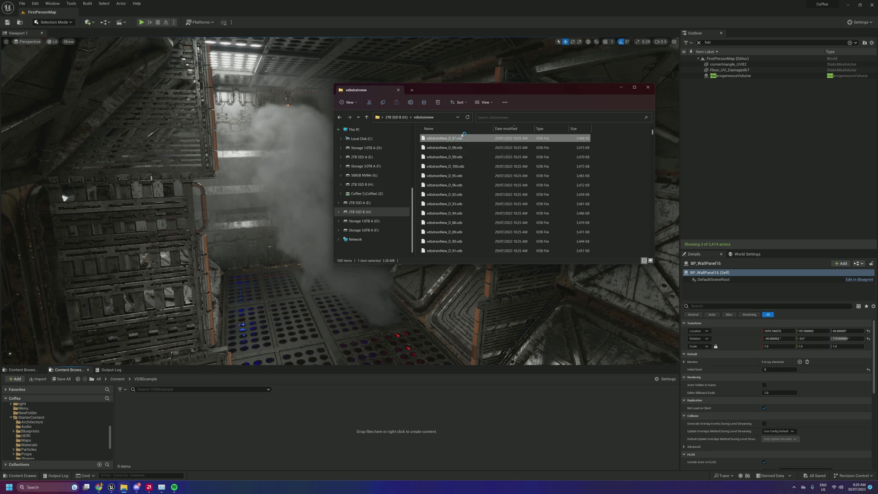
pyautogui.moveTo(442, 139); pyautogui.dragTo(286, 412)
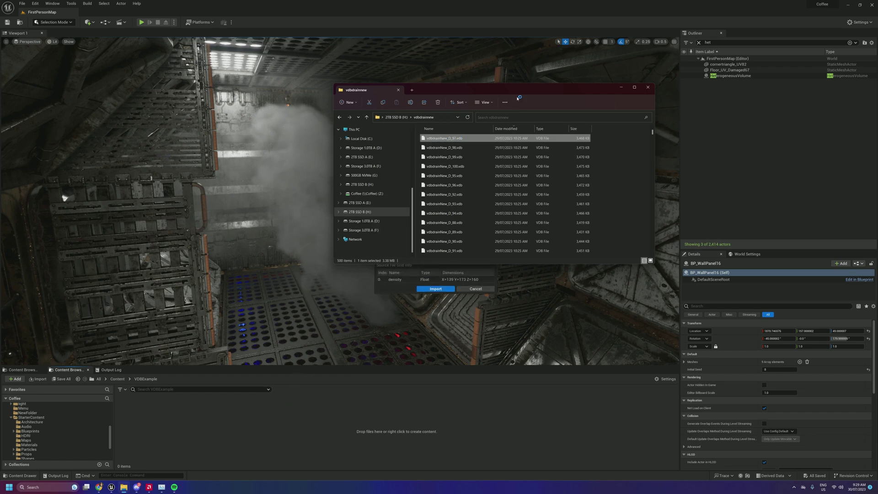
# - Import the vdbdrainNew OpenVDB sequence with its density grid on Attribute R
pyautogui.click(620, 87)
pyautogui.moveTo(441, 140); pyautogui.dragTo(421, 131)
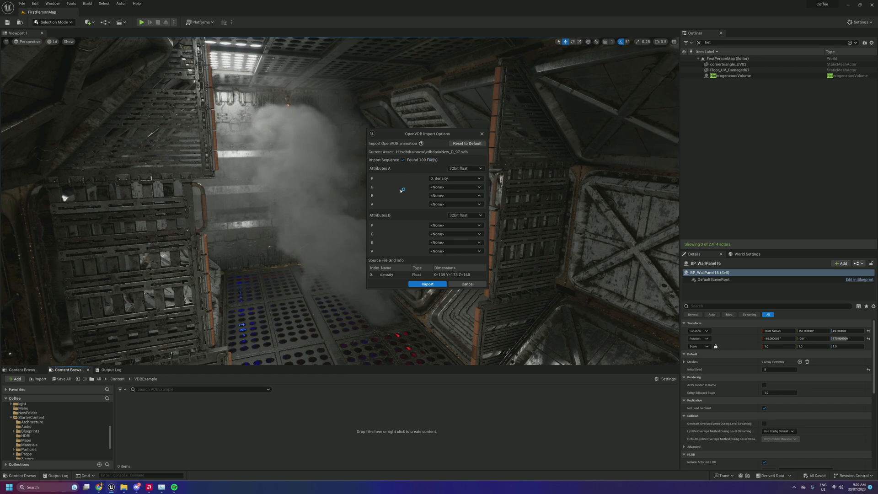
pyautogui.click(426, 284)
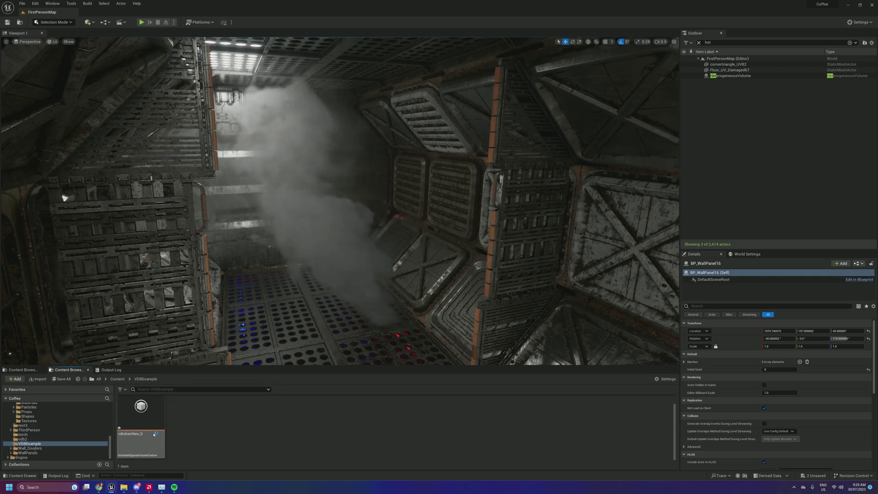
pyautogui.doubleClick(156, 424)
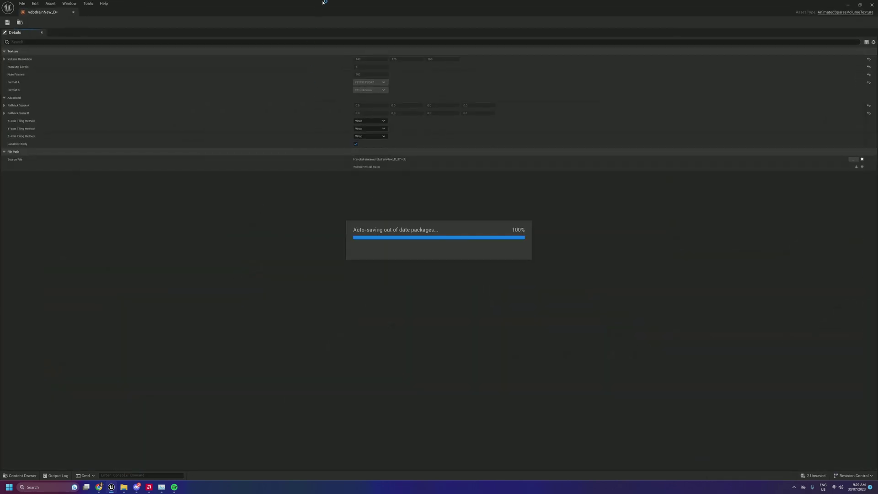
pyautogui.doubleClick(337, 9)
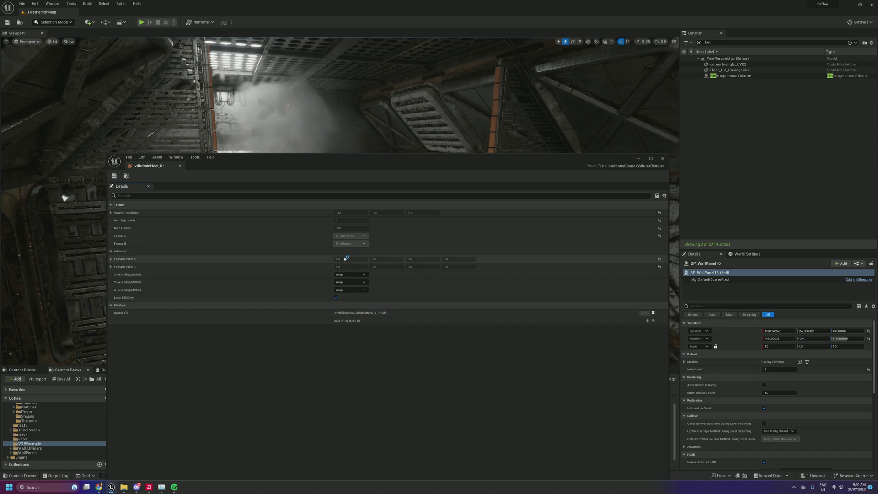
pyautogui.click(663, 158)
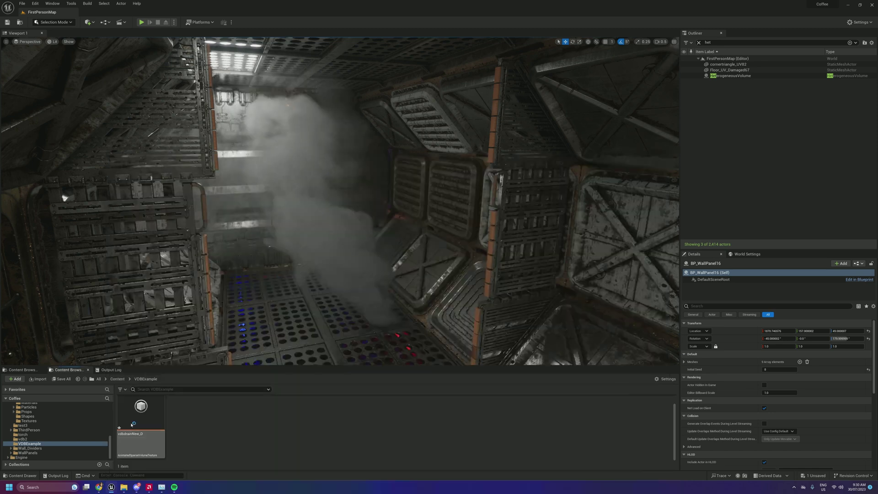
# - Select HeterogeneousVolume and toggle its Animate option off and back on, keeping 30.0 framerate
pyautogui.click(727, 76)
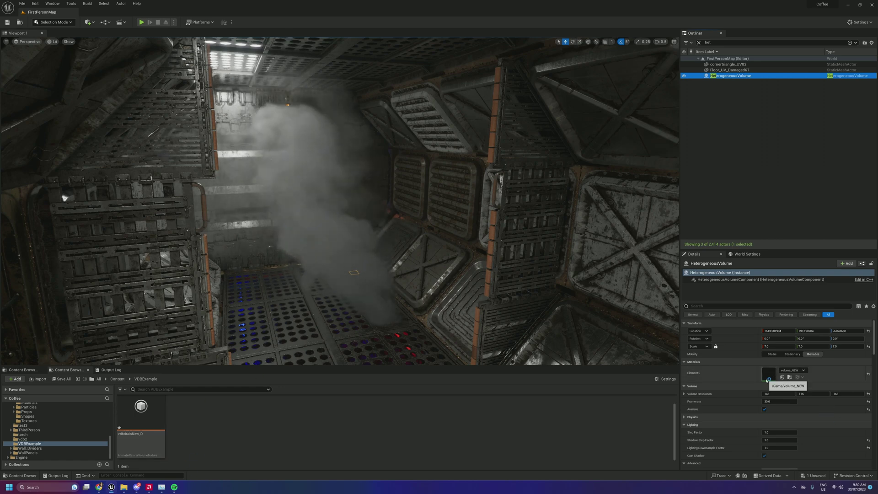
pyautogui.scroll(-2, 721, 352)
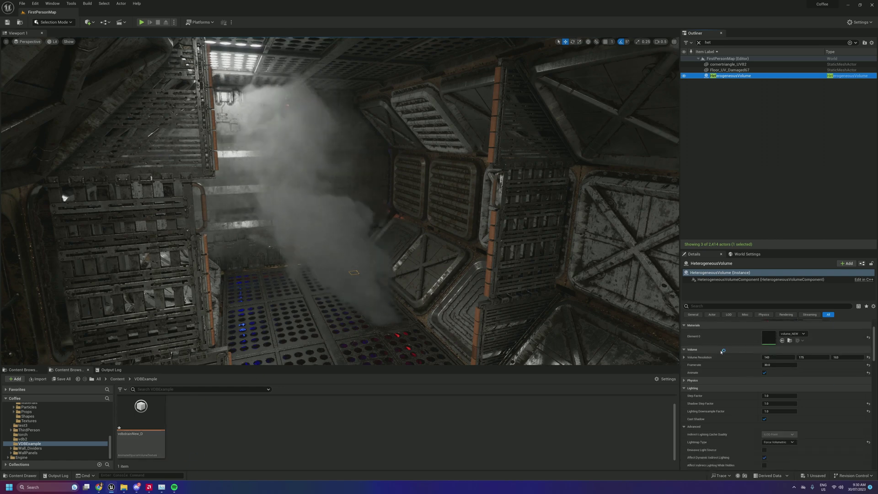
pyautogui.scroll(2, 719, 345)
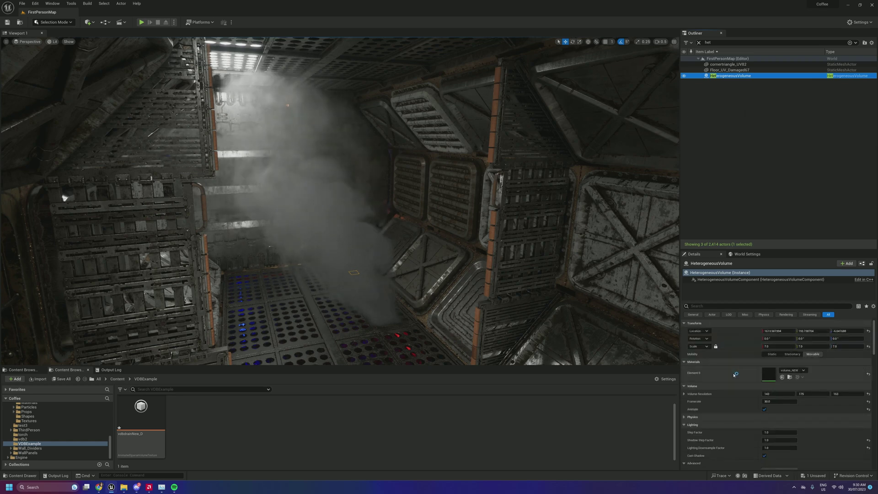
pyautogui.scroll(-2, 719, 373)
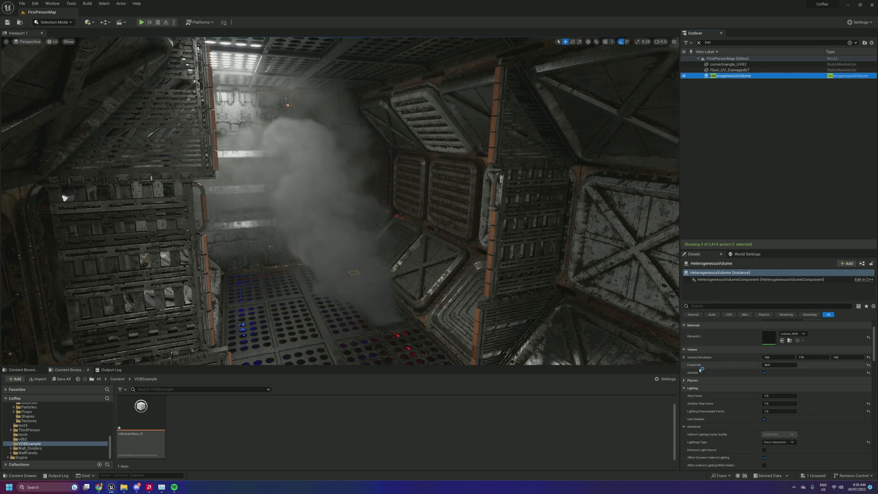
pyautogui.click(765, 373)
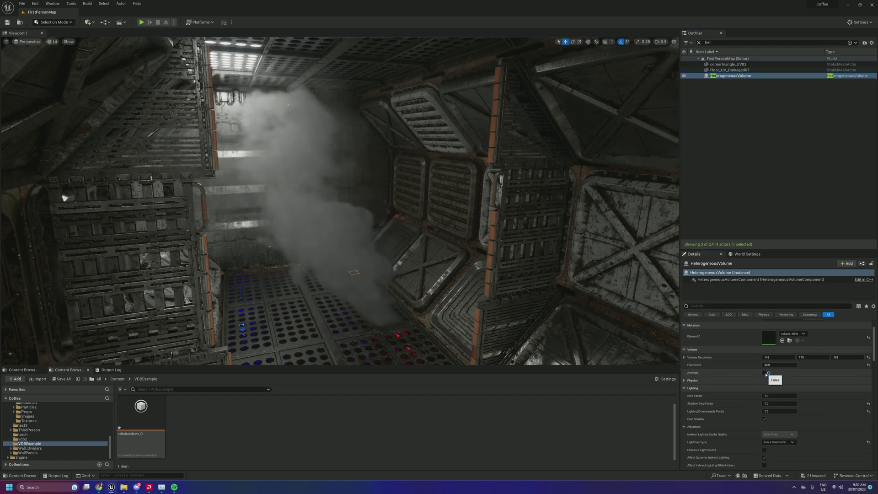
pyautogui.click(765, 373)
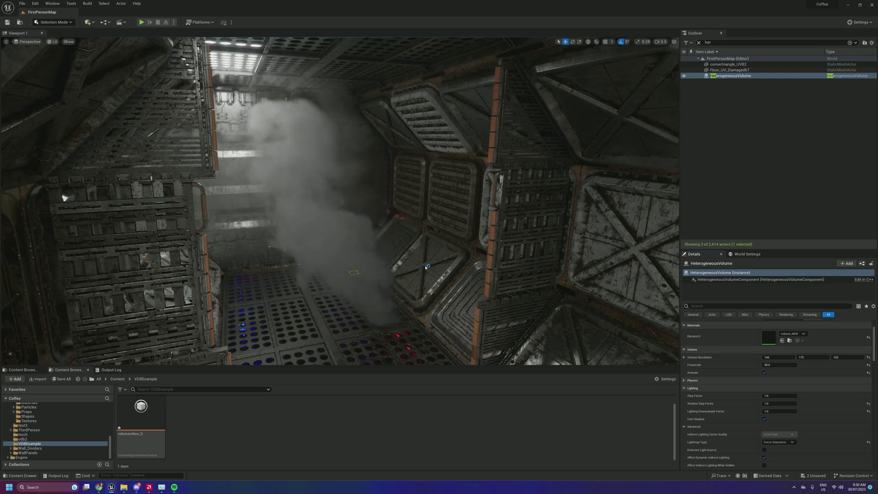
pyautogui.click(787, 365)
pyautogui.write('24')
pyautogui.press('Return')
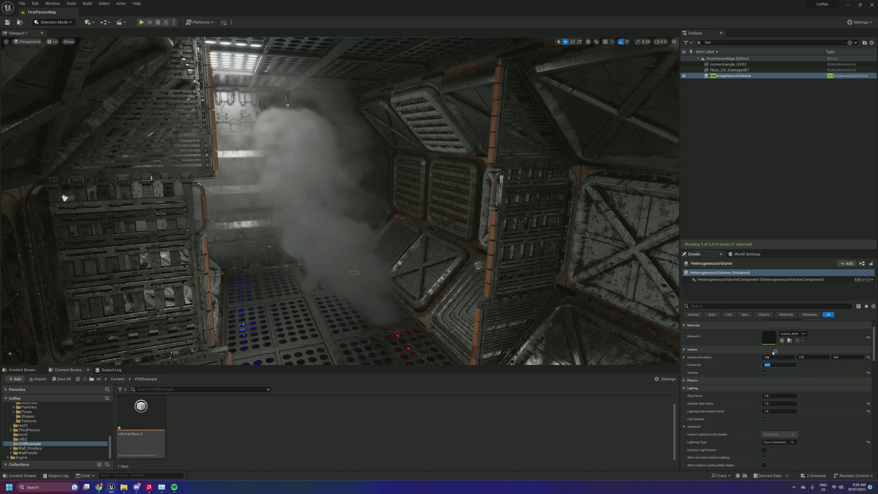
pyautogui.write('0')
pyautogui.press('Return')
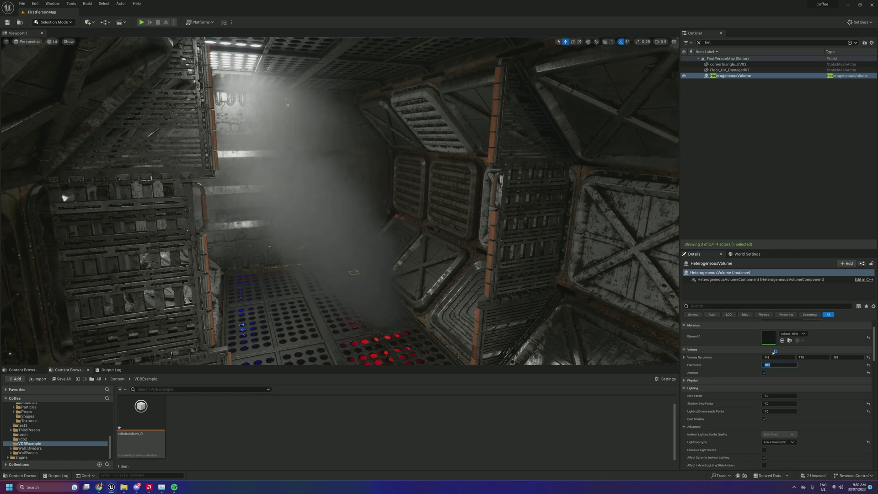
pyautogui.press('Return')
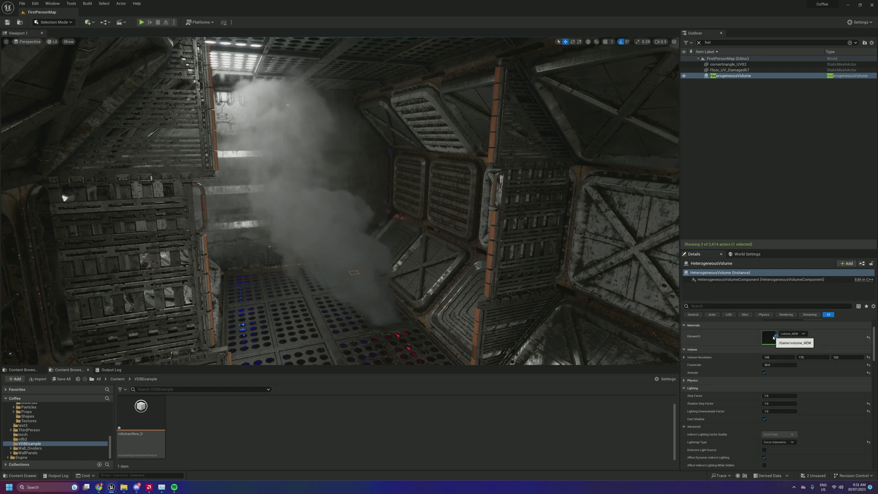
pyautogui.doubleClick(769, 337)
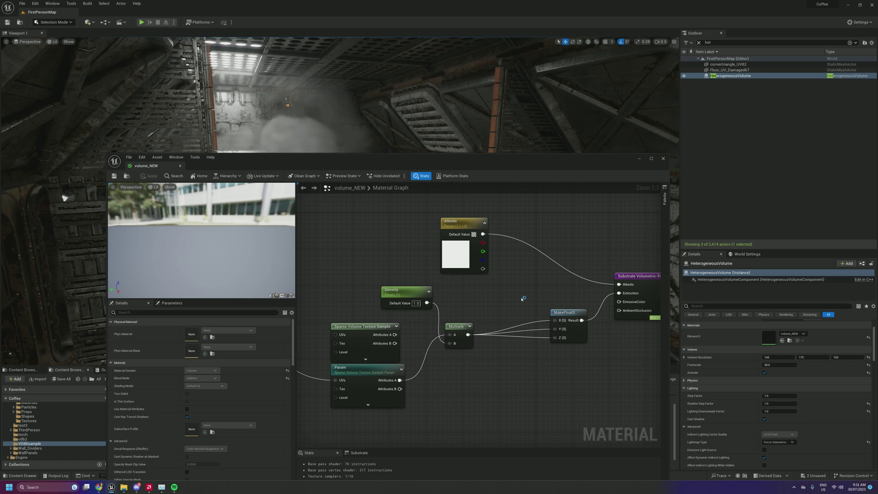
# - Reposition and inspect the Sparse Volume Texture Sample and Param nodes in the volume_NEW graph
pyautogui.moveTo(522, 296); pyautogui.dragTo(601, 265, button='right')
pyautogui.moveTo(519, 275); pyautogui.dragTo(587, 272, button='right')
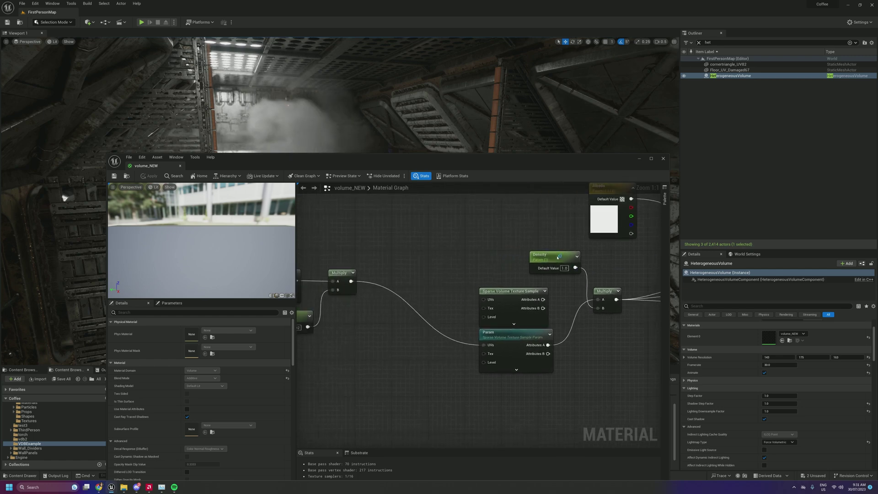
pyautogui.moveTo(498, 274); pyautogui.dragTo(517, 236, button='right')
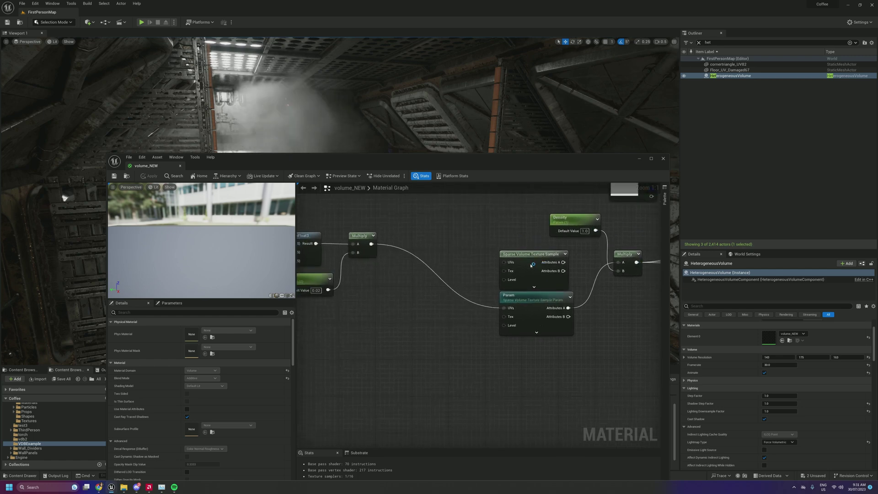
pyautogui.moveTo(526, 254); pyautogui.dragTo(480, 231)
pyautogui.moveTo(539, 304); pyautogui.dragTo(491, 309)
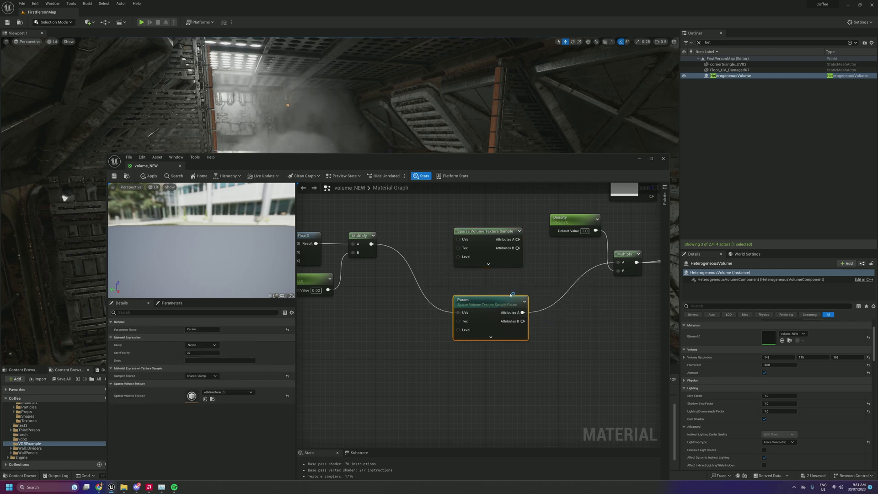
pyautogui.click(485, 242)
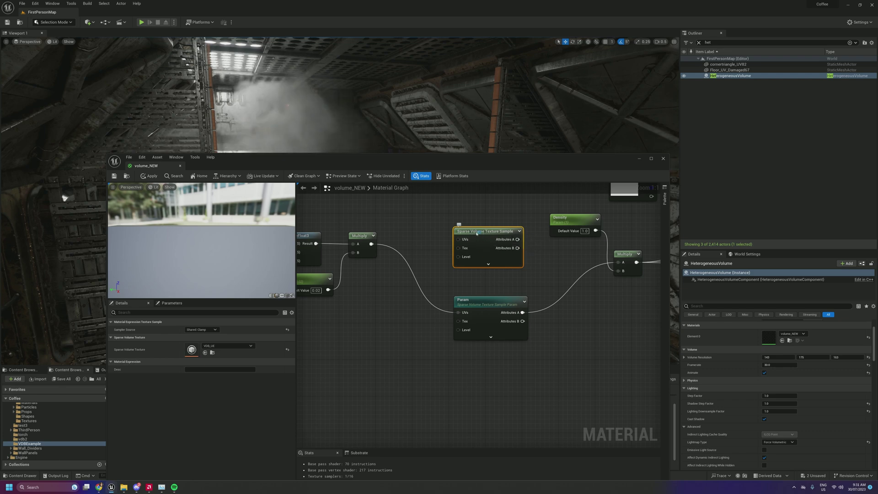
pyautogui.click(480, 307)
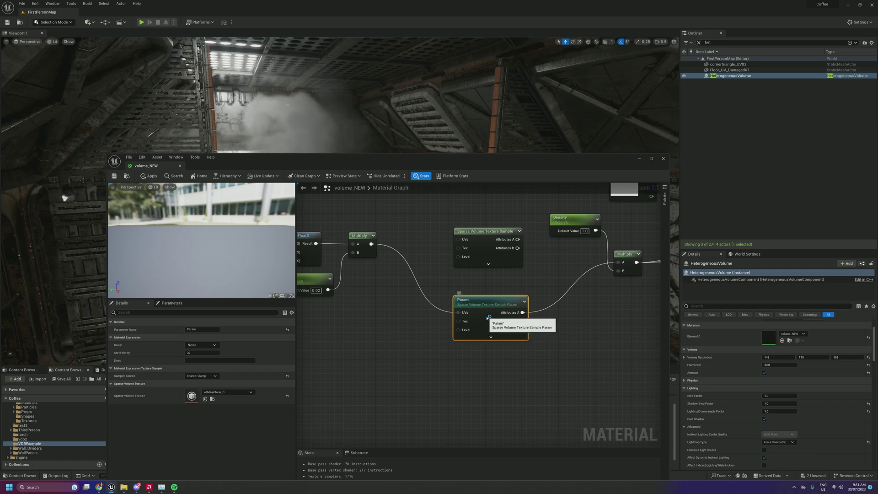
# - Rearrange the Absolute World Position and LocalPosition nodes beside the sampling chain
pyautogui.moveTo(426, 319); pyautogui.dragTo(495, 329, button='right')
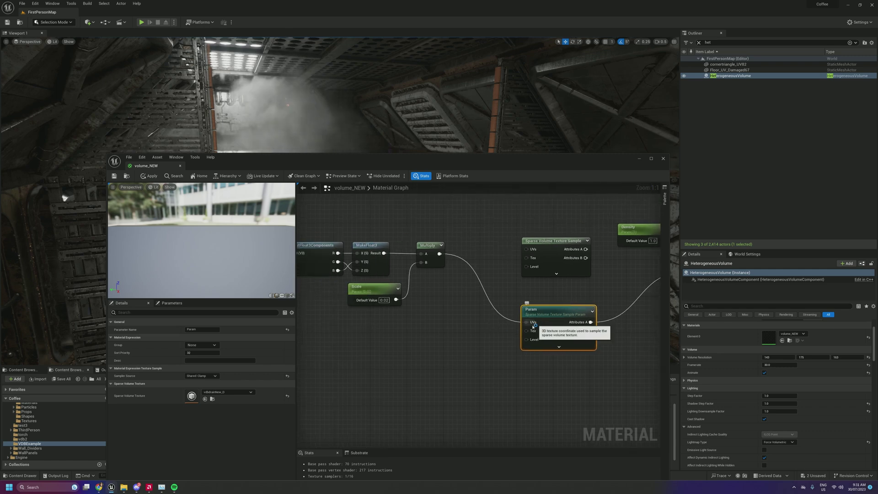
pyautogui.moveTo(432, 297); pyautogui.dragTo(558, 302, button='right')
pyautogui.scroll(-3, 554, 302)
pyautogui.scroll(3, 454, 301)
pyautogui.moveTo(405, 280); pyautogui.dragTo(474, 291, button='right')
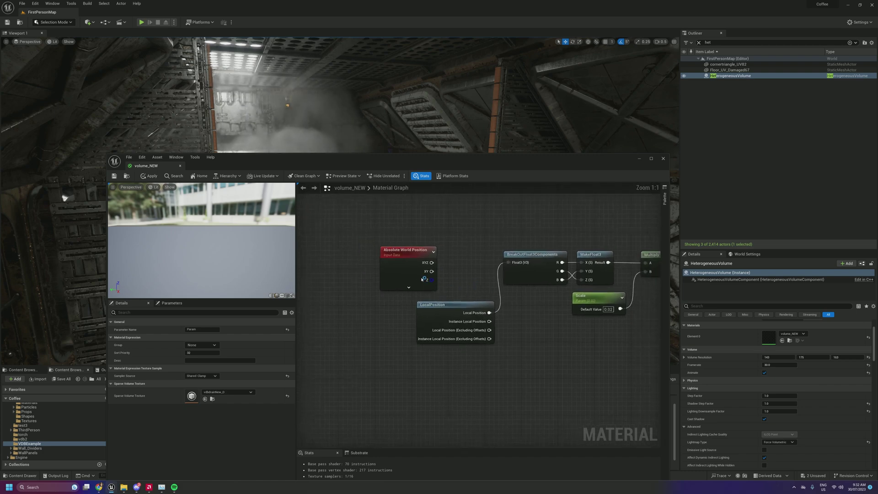
pyautogui.moveTo(424, 277); pyautogui.dragTo(314, 278)
pyautogui.moveTo(445, 311); pyautogui.dragTo(403, 268)
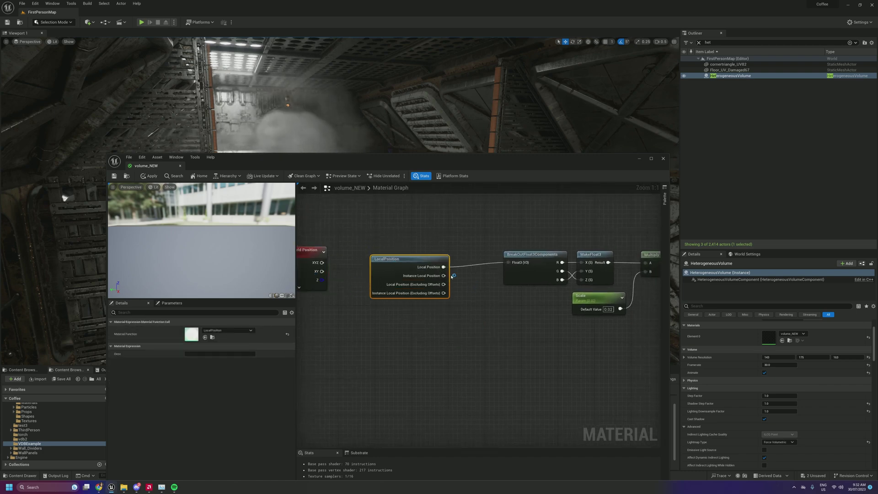
pyautogui.moveTo(404, 268); pyautogui.dragTo(314, 268, button='right')
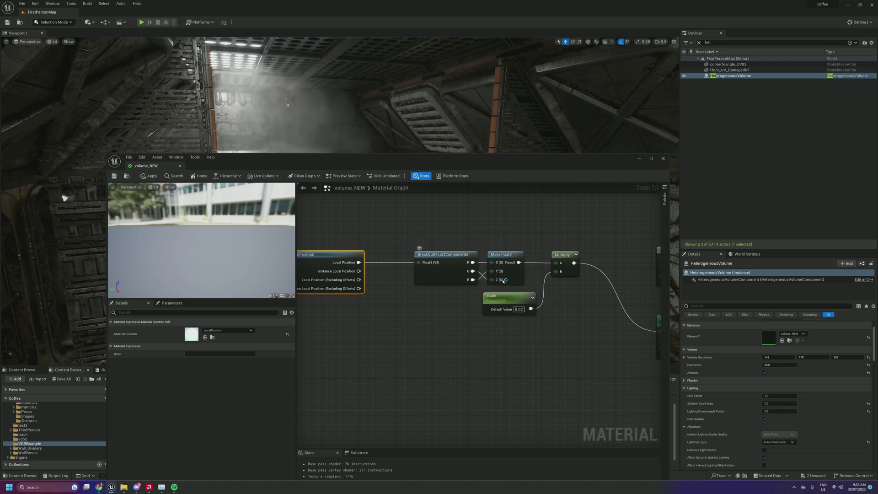
# - Check the 0.02 Scale parameter and LocalPosition node, then lower the material editor window
pyautogui.moveTo(484, 290); pyautogui.dragTo(433, 289, button='right')
pyautogui.click(460, 300)
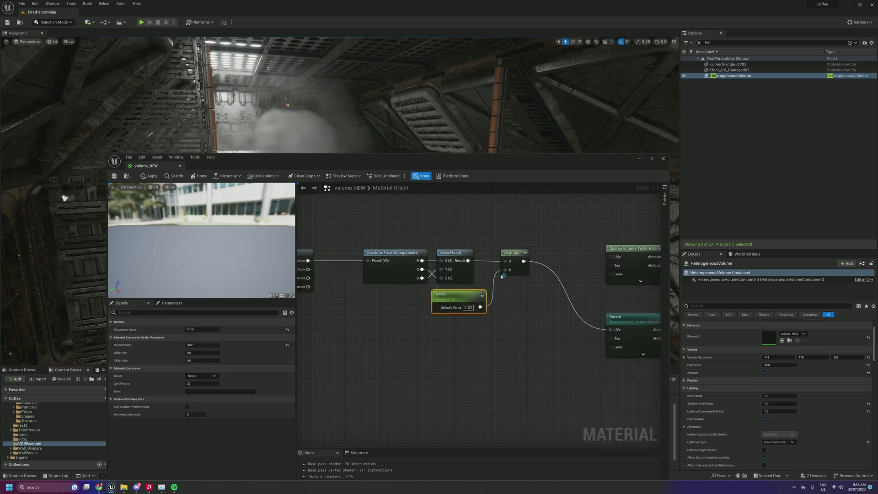
pyautogui.scroll(-3, 460, 297)
pyautogui.scroll(3, 351, 271)
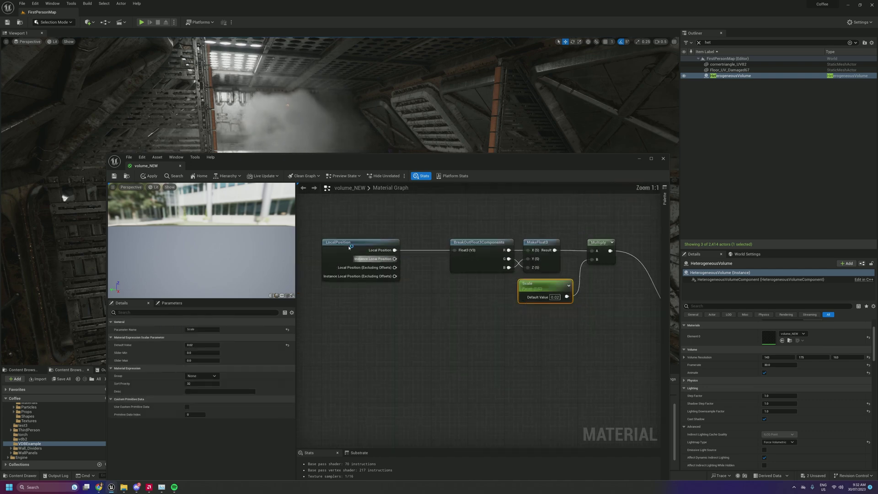
pyautogui.click(349, 247)
pyautogui.moveTo(369, 250); pyautogui.dragTo(245, 250, button='right')
pyautogui.moveTo(395, 161); pyautogui.dragTo(345, 399)
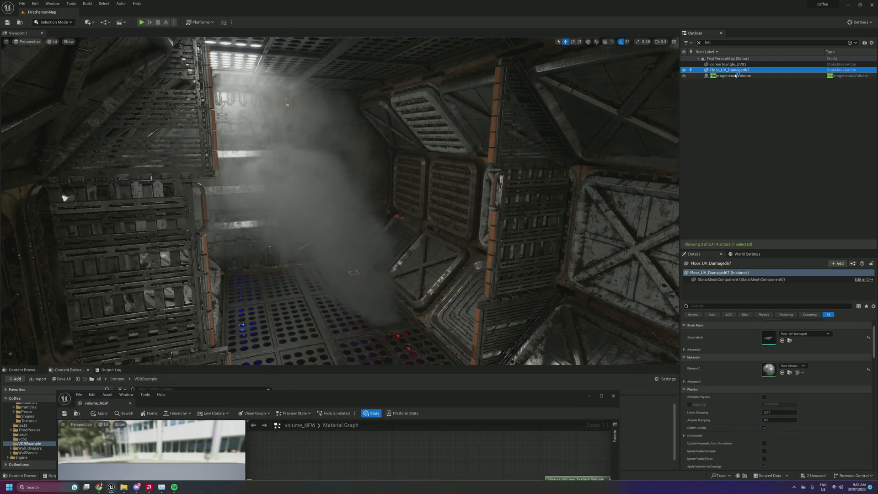
# - Frame the HeterogeneousVolume in the viewport and undo an accidental move of it
pyautogui.press('f')
pyautogui.moveTo(401, 251)
pyautogui.mouseDown()
pyautogui.moveTo(435, 288)
pyautogui.moveTo(413, 263)
pyautogui.mouseUp()
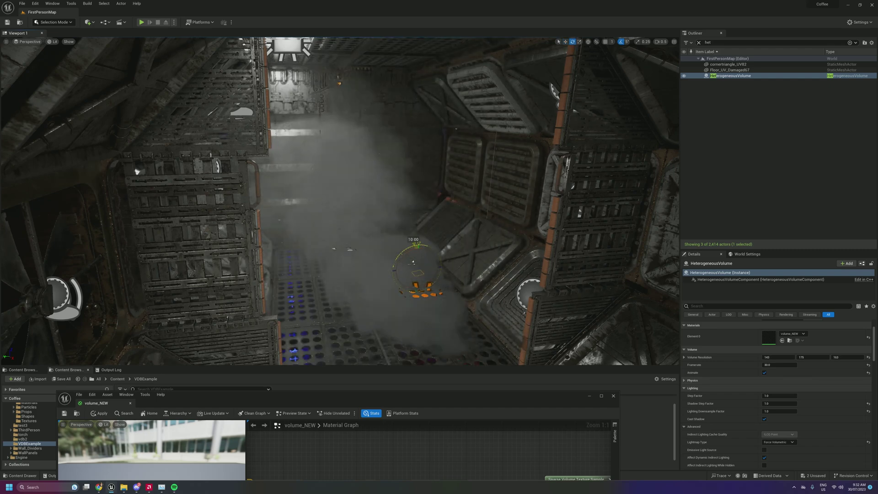
pyautogui.hotkey('ctrl', 'z')
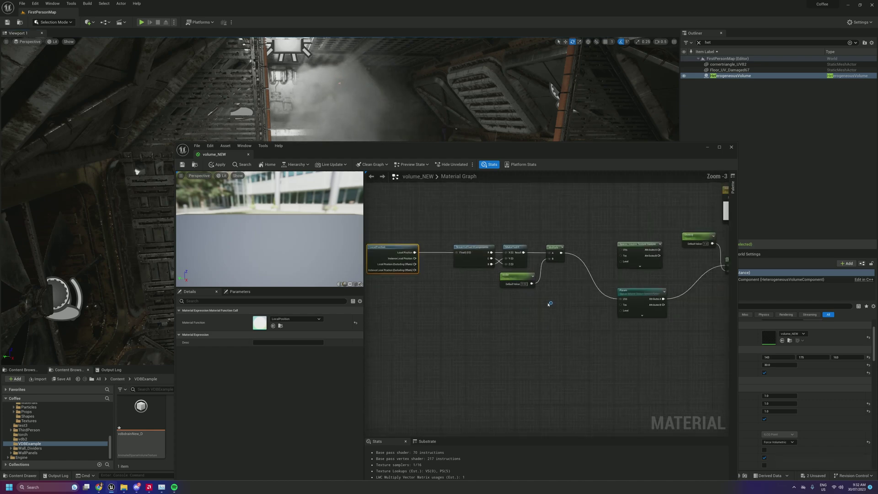
# - Review the graph's volume_NEW output, minimize the material editor, and switch the viewport to Game View
pyautogui.scroll(-3, 548, 304)
pyautogui.scroll(4, 571, 278)
pyautogui.moveTo(676, 342); pyautogui.dragTo(498, 322, button='right')
pyautogui.moveTo(587, 320); pyautogui.dragTo(525, 335, button='right')
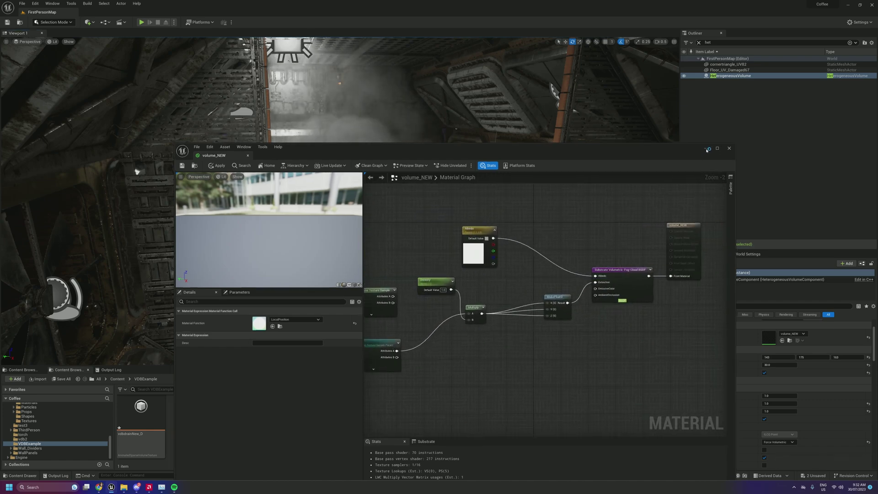
pyautogui.click(708, 148)
pyautogui.moveTo(378, 230)
pyautogui.mouseDown(button='right')
pyautogui.moveTo(377, 202)
pyautogui.moveTo(375, 227)
pyautogui.mouseUp(button='right')
pyautogui.press('g')
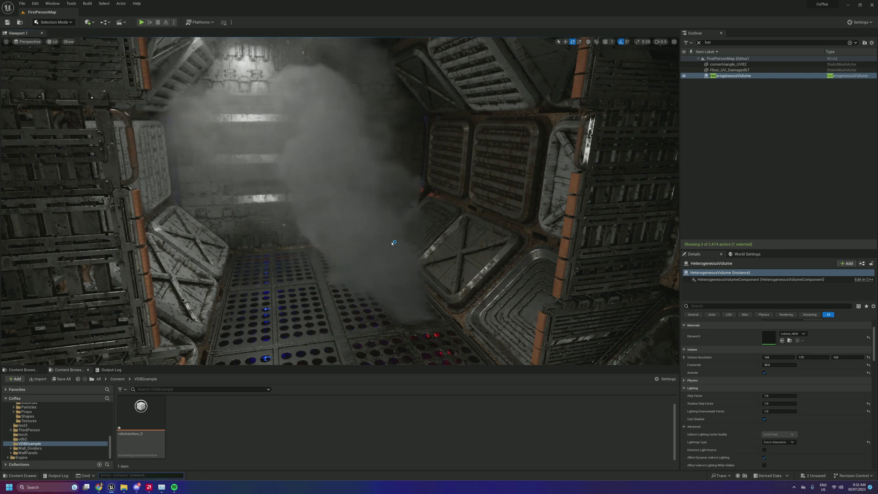
# - Run the r.HeterogeneousVolumes 0 console command recalled from history
pyautogui.press('`')
pyautogui.press('Up')
pyautogui.press('Up')
pyautogui.press('Up')
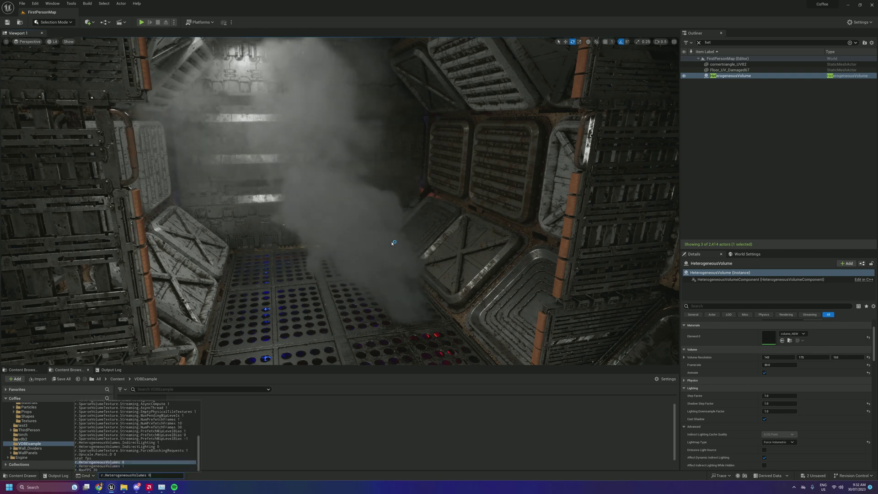
pyautogui.press('Return')
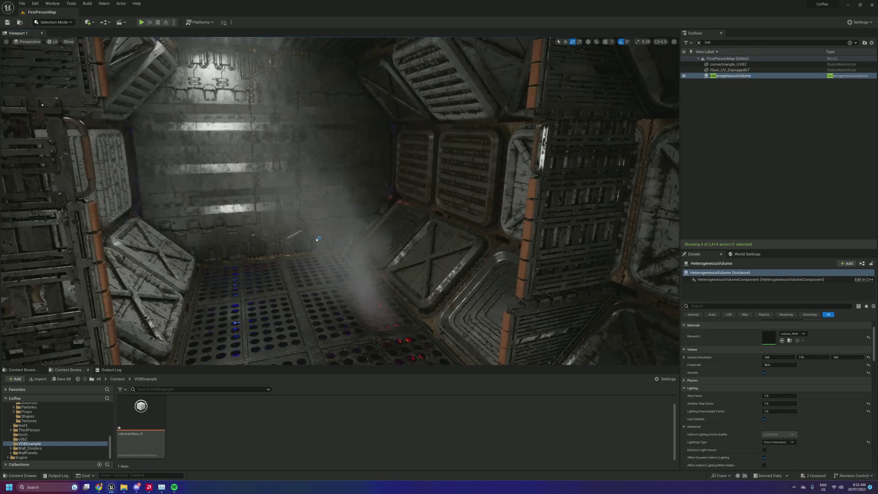
# - Fly the camera through the corridor and back toward the animating smoke plume
pyautogui.moveTo(402, 249); pyautogui.dragTo(297, 245, button='right')
pyautogui.moveTo(375, 246); pyautogui.dragTo(337, 251, button='right')
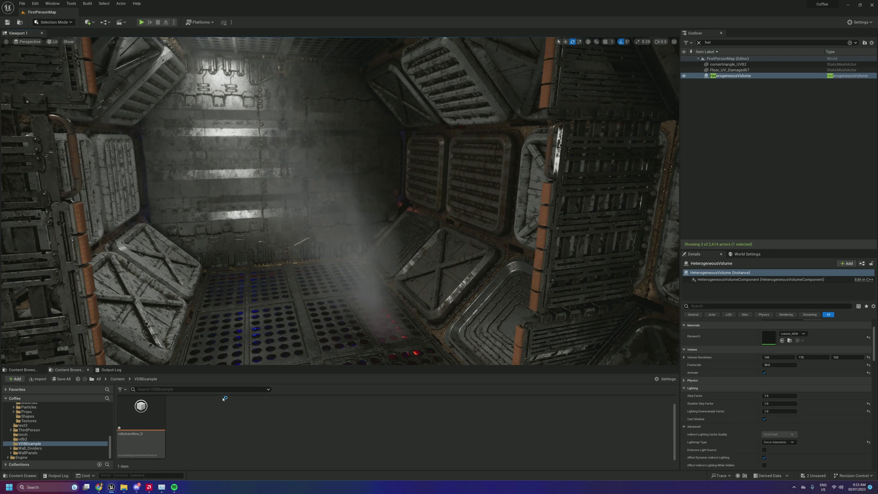
pyautogui.press('s')
pyautogui.moveTo(386, 196)
pyautogui.mouseDown(button='right')
pyautogui.moveTo(348, 196)
pyautogui.moveTo(396, 190)
pyautogui.mouseUp(button='right')
pyautogui.press('w')
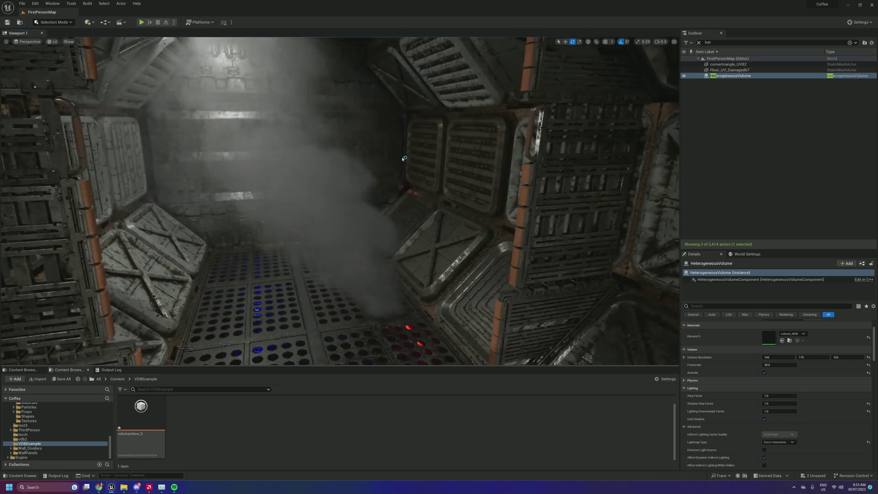